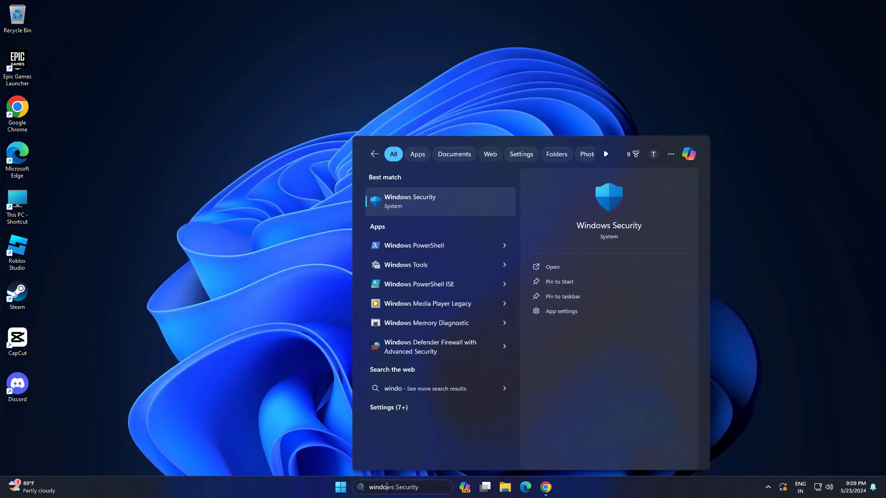
Open Windows Update and restart to install the pending Windows 11 and .NET cumulative updates.
key(BackSpace)
text(up)
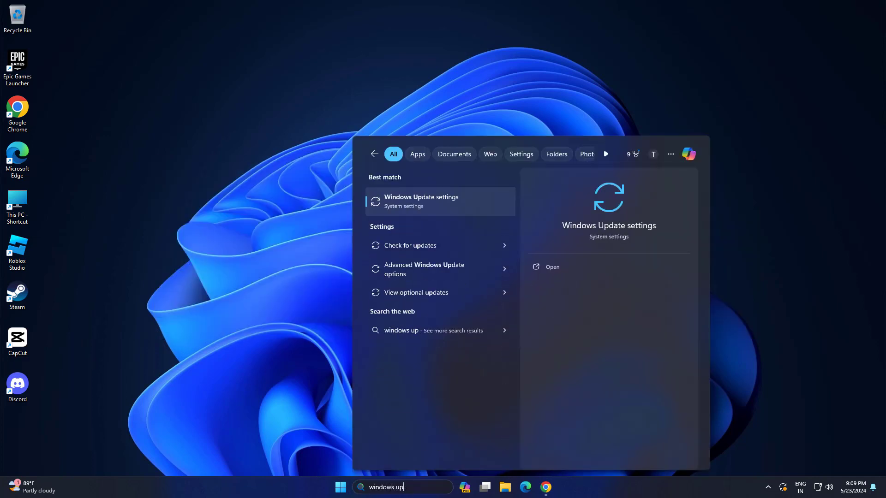
text(date)
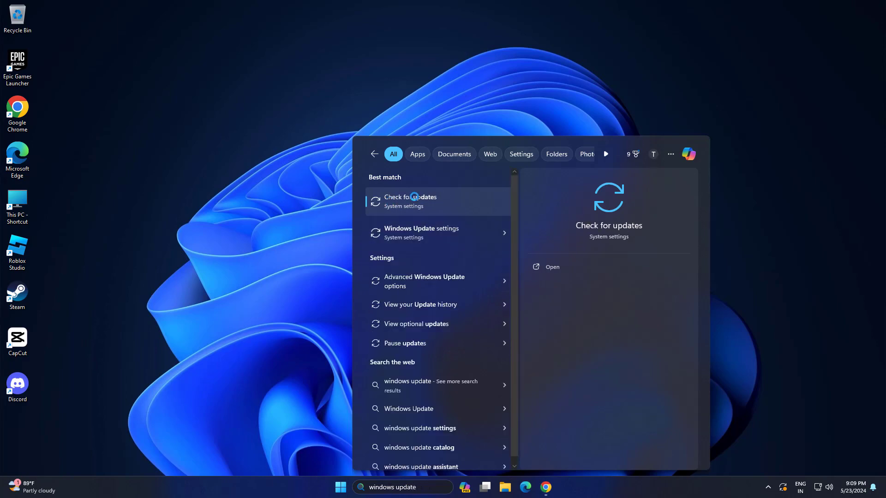
click(414, 197)
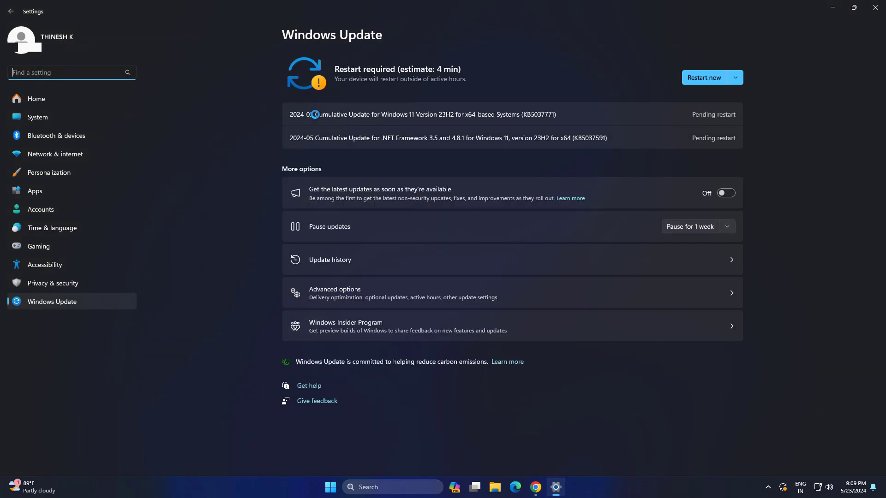
drag(316, 115, 370, 113)
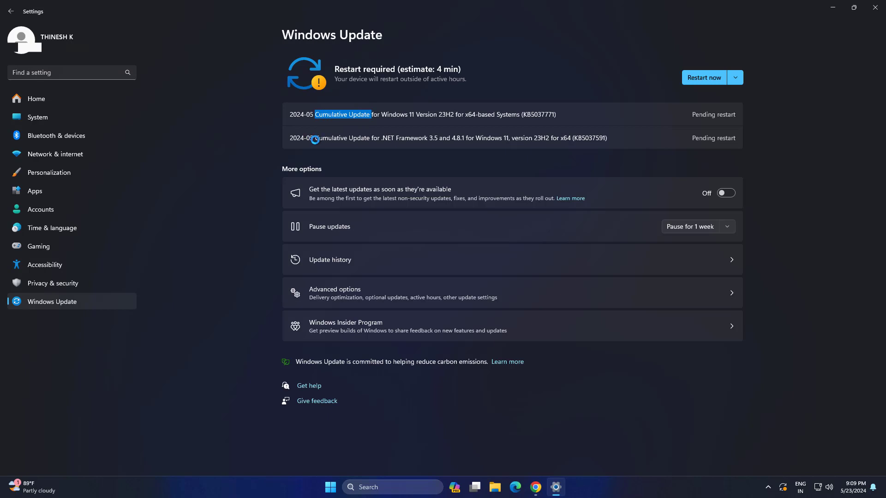
drag(315, 139, 378, 138)
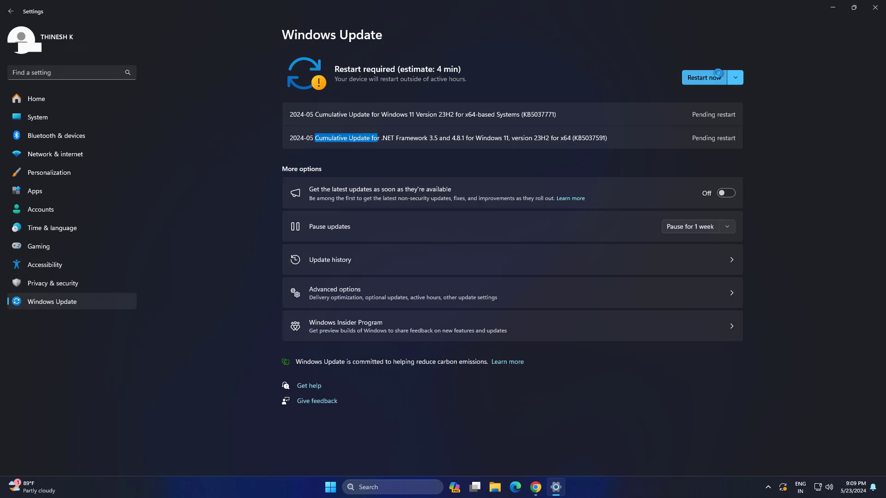
click(826, 150)
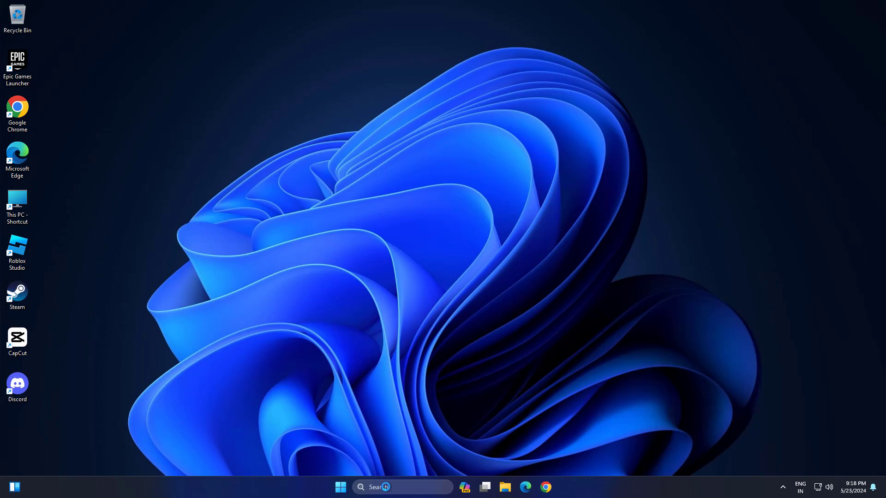
click(386, 487)
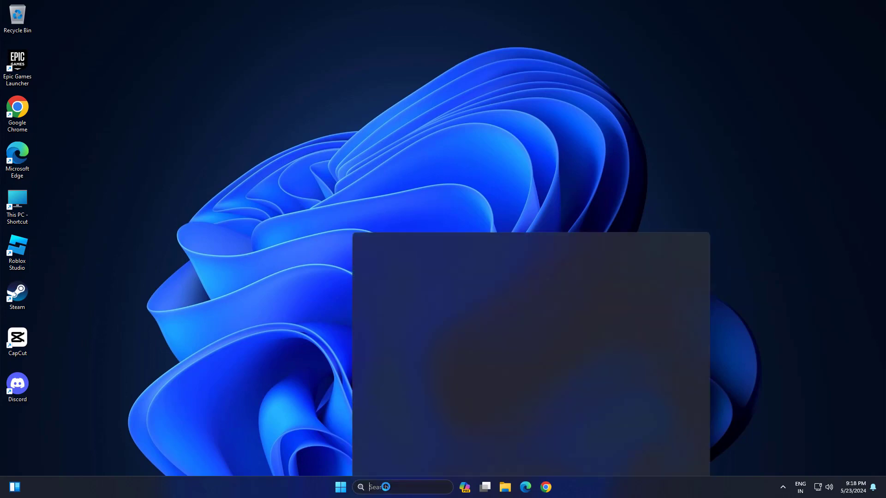
Launch the Xbox app and sign out of the Xbox account from the profile menu.
text(xbox)
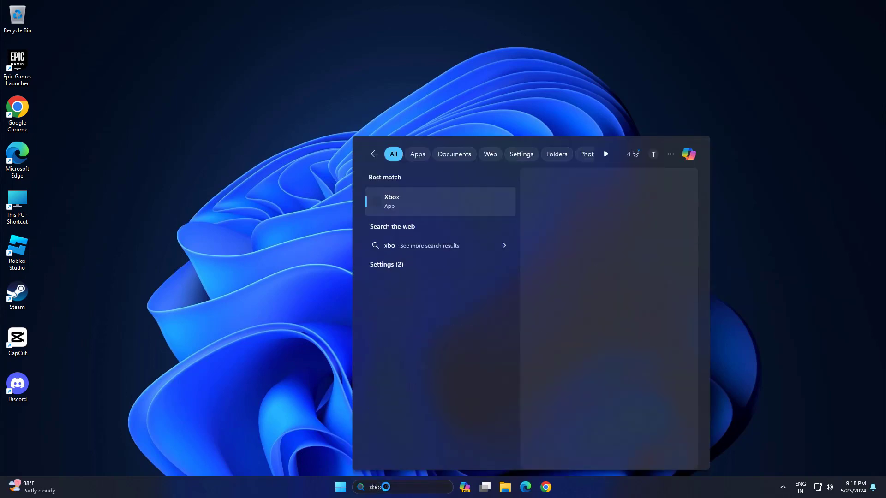
click(404, 199)
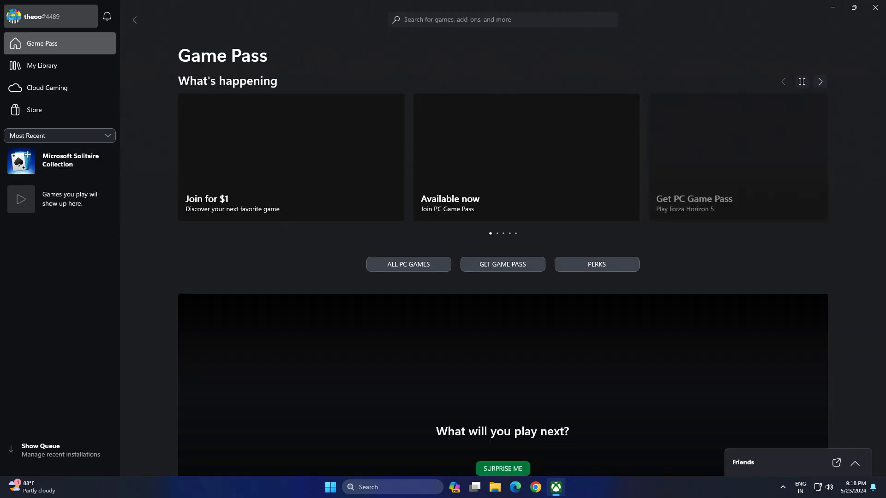
click(14, 16)
key(Escape)
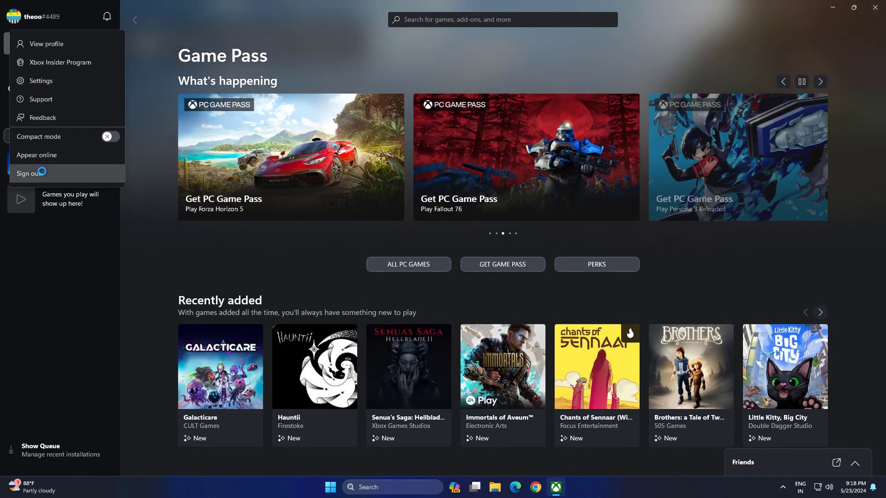
click(42, 172)
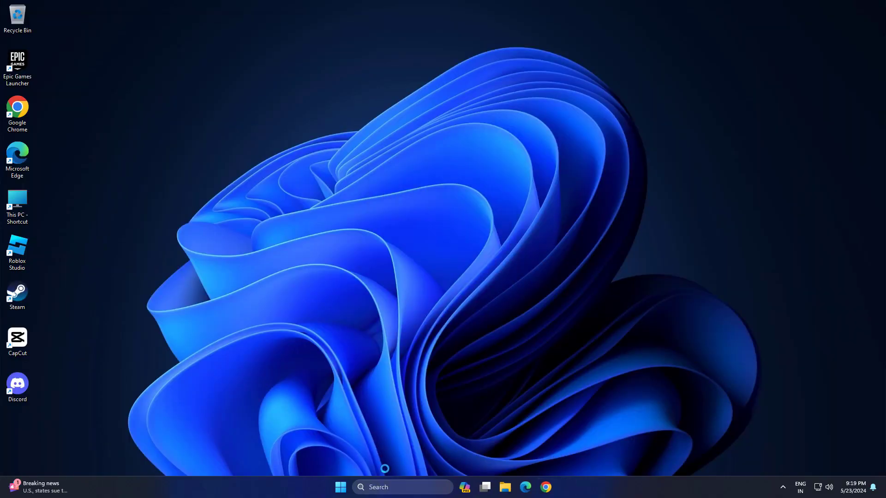
click(388, 487)
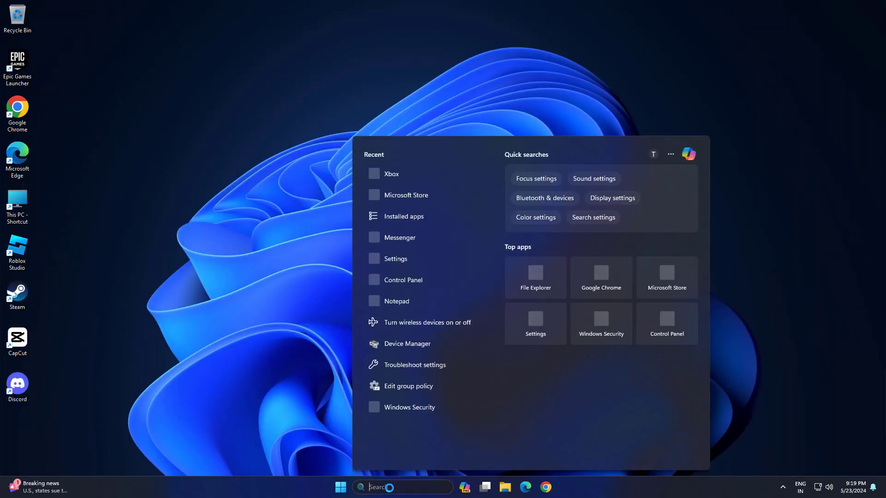
text(store)
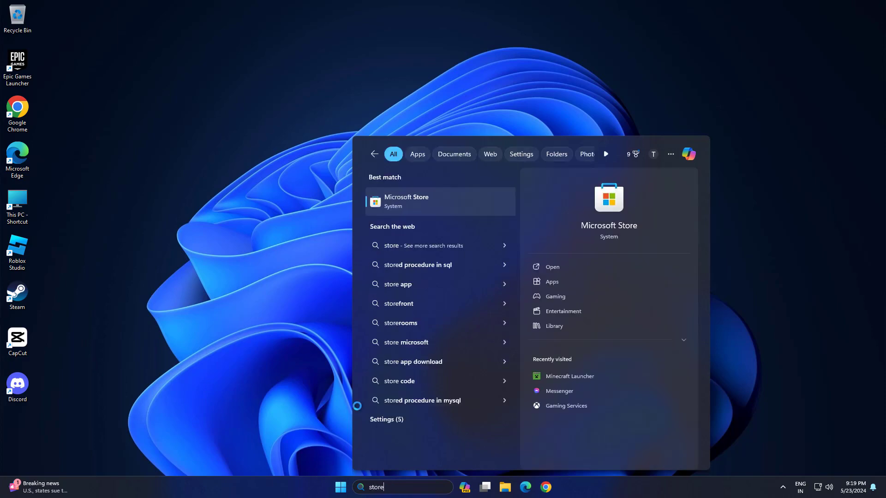
click(388, 193)
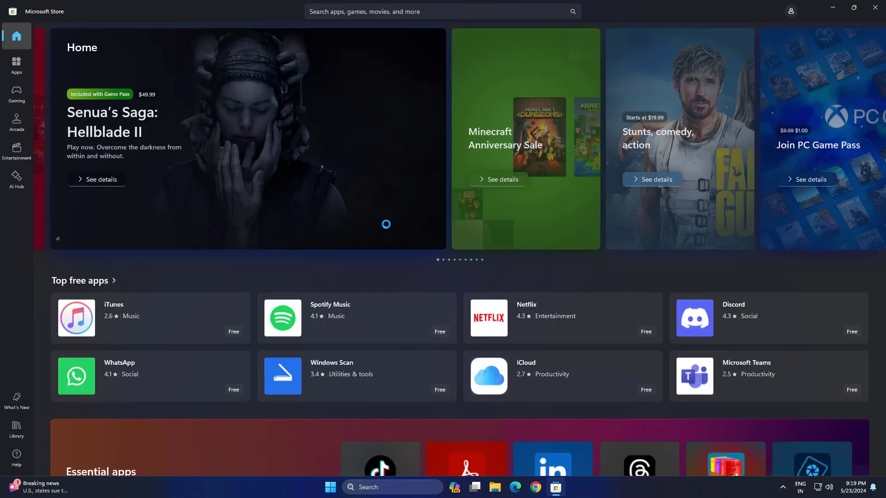
click(789, 10)
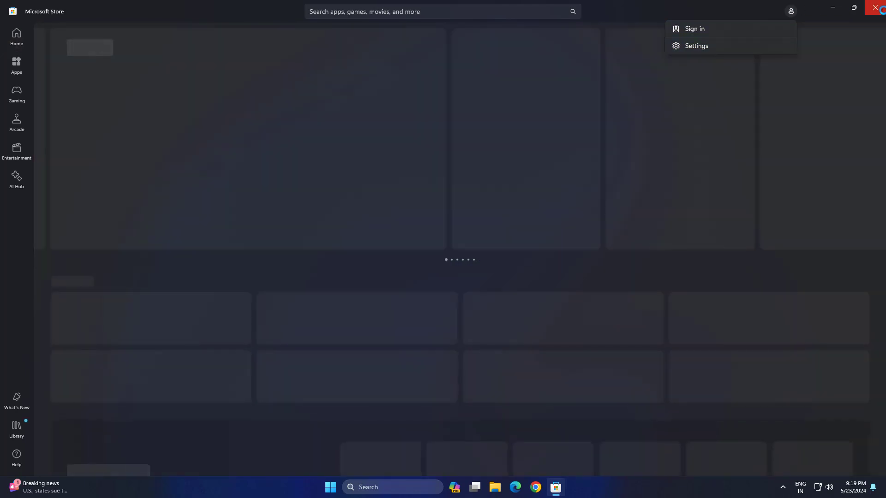
click(875, 8)
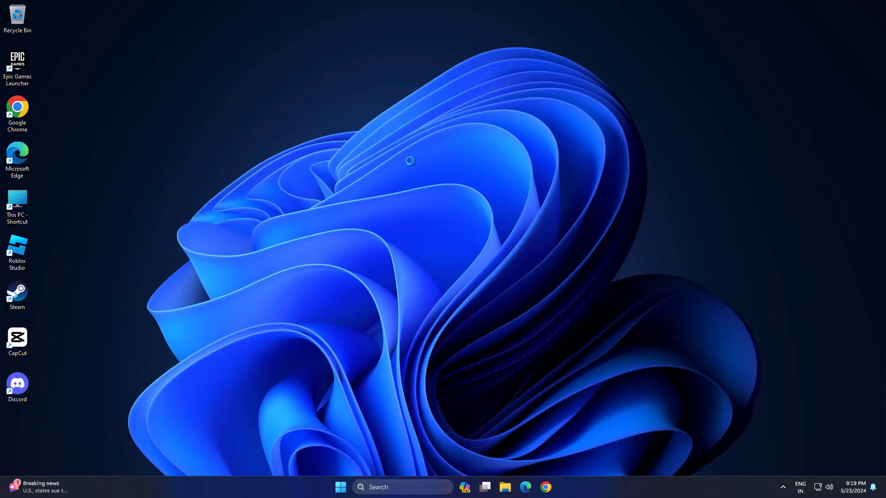
Search for 'xbox' and open the Xbox app's App settings page.
click(376, 485)
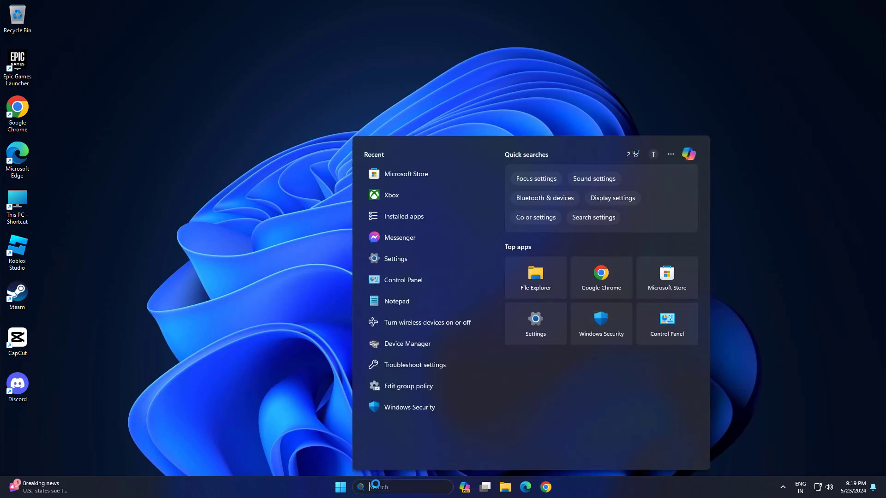
text(xxxxl size)
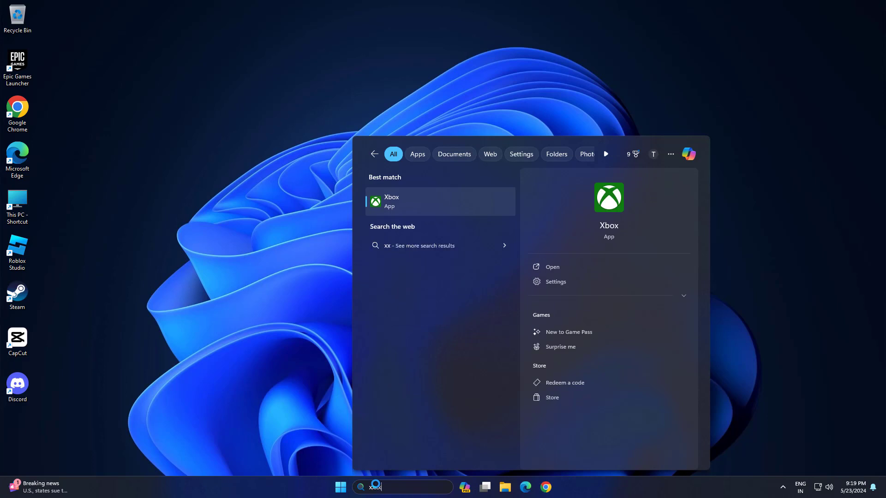
key(BackSpace)
key(BackSpace)
key(BackSpace)
key(BackSpace)
key(BackSpace)
key(BackSpace)
key(BackSpace)
key(BackSpace)
key(BackSpace)
key(BackSpace)
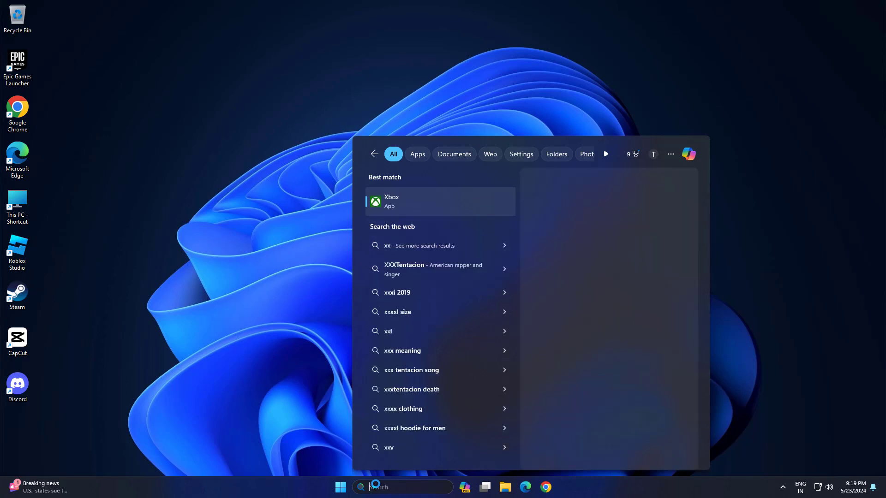
text(xbox)
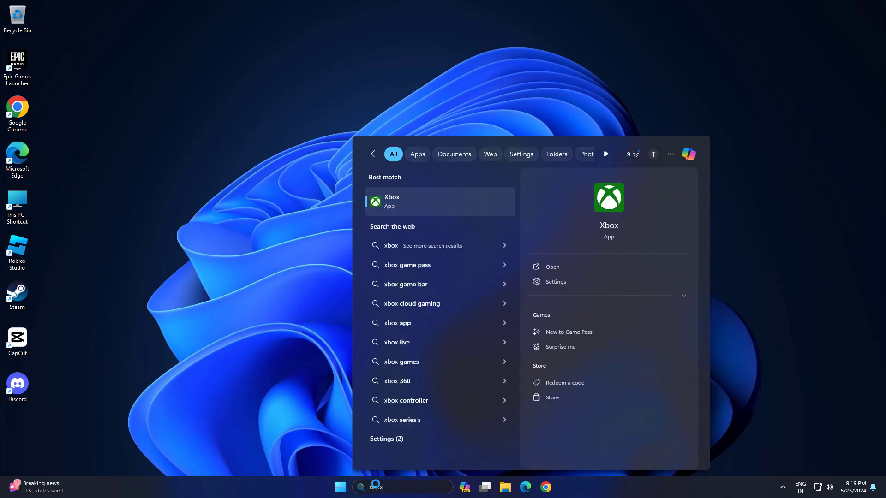
right_click(402, 199)
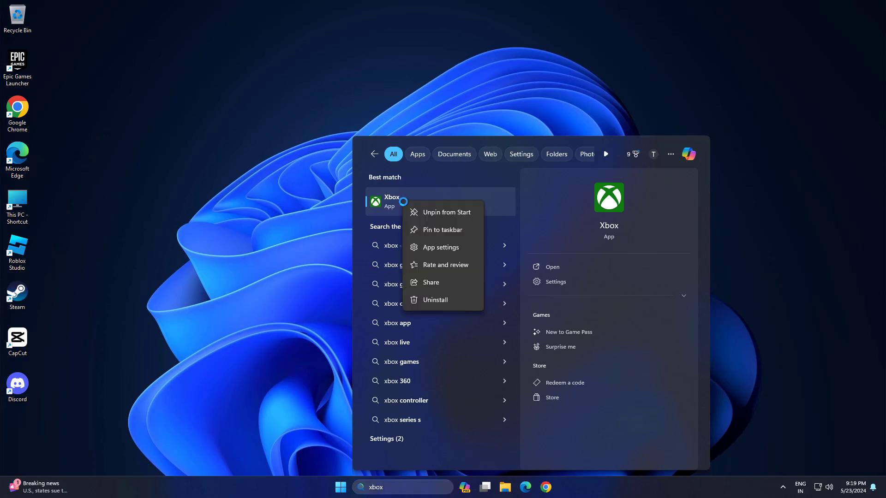
click(428, 248)
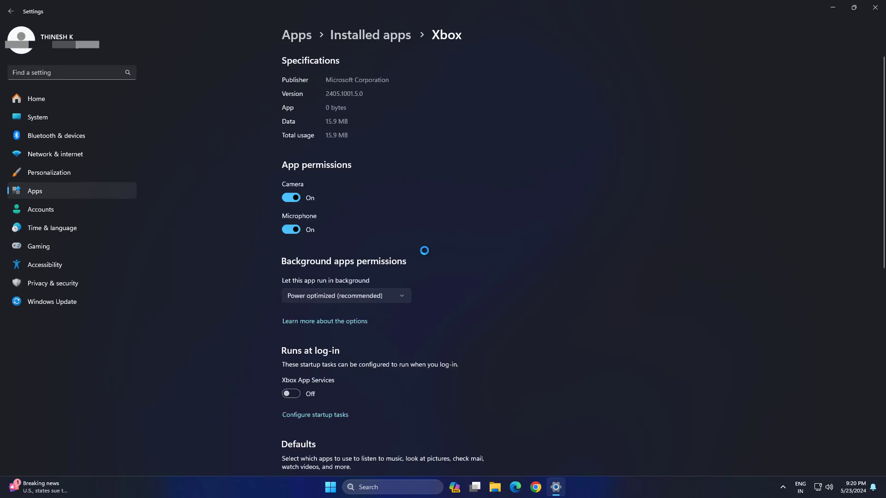
Repair the Xbox app, then reset it with confirmation, and close Settings.
scroll(424, 251, down, 5)
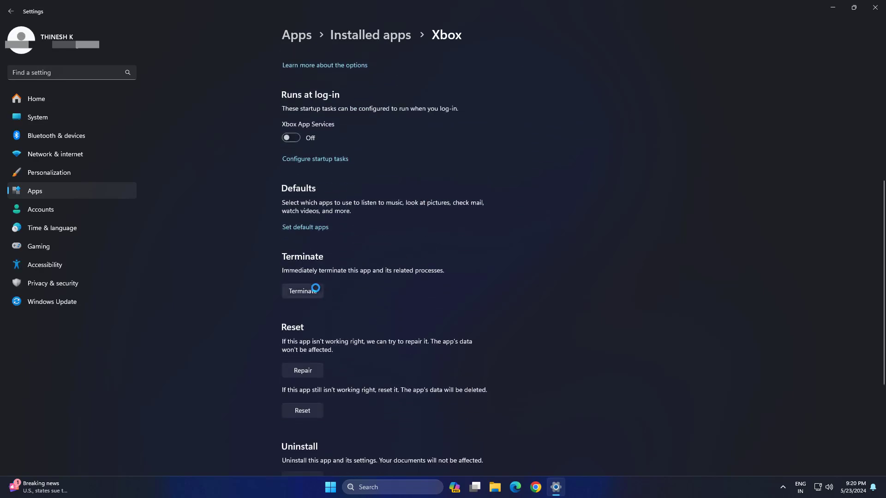
scroll(386, 283, down, 3)
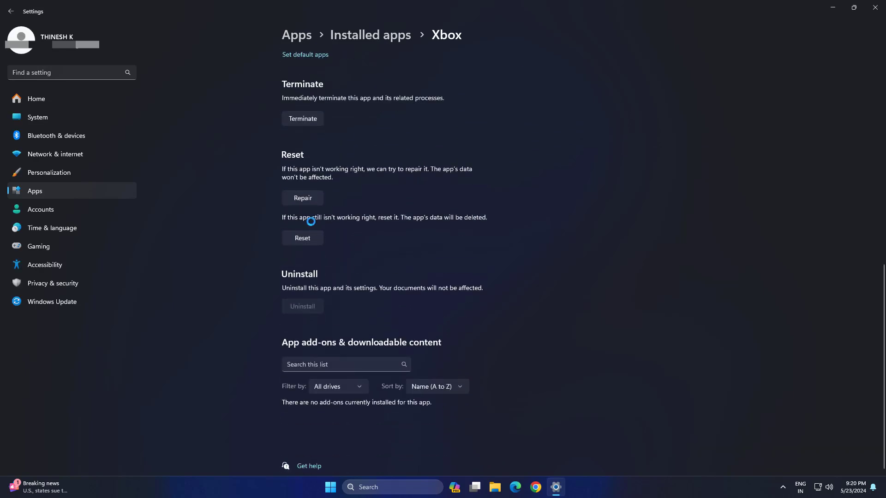
click(303, 197)
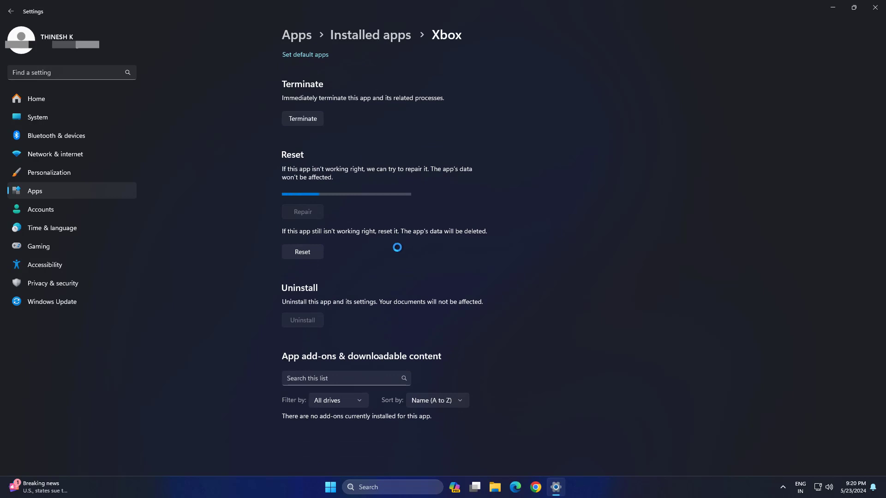
click(317, 251)
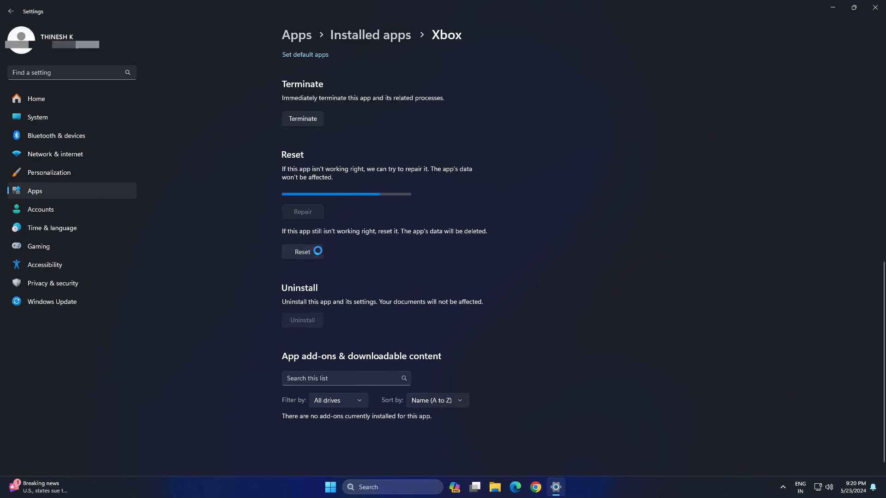
click(344, 228)
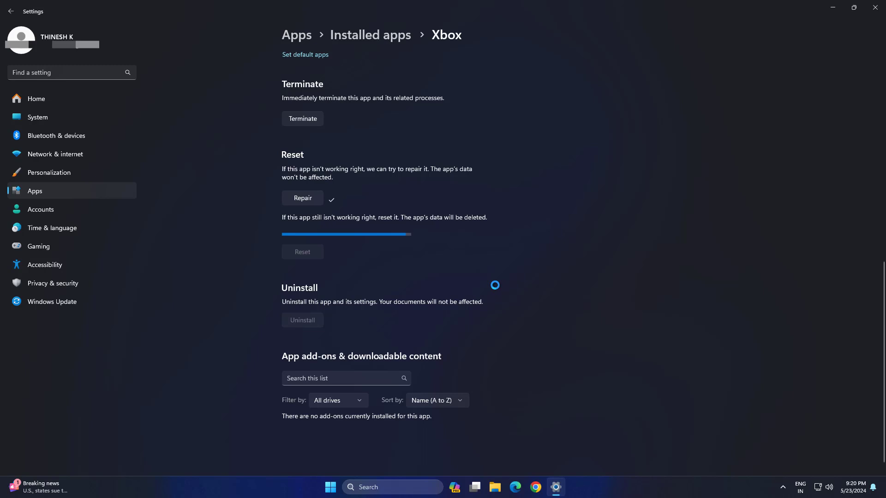
click(874, 5)
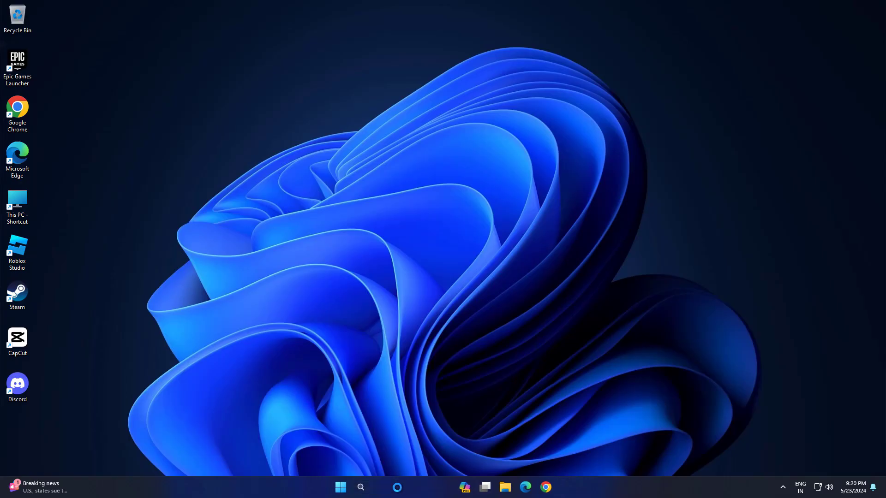
Search for 'store' and open Microsoft Store's App settings page.
key(super+s)
text(store)
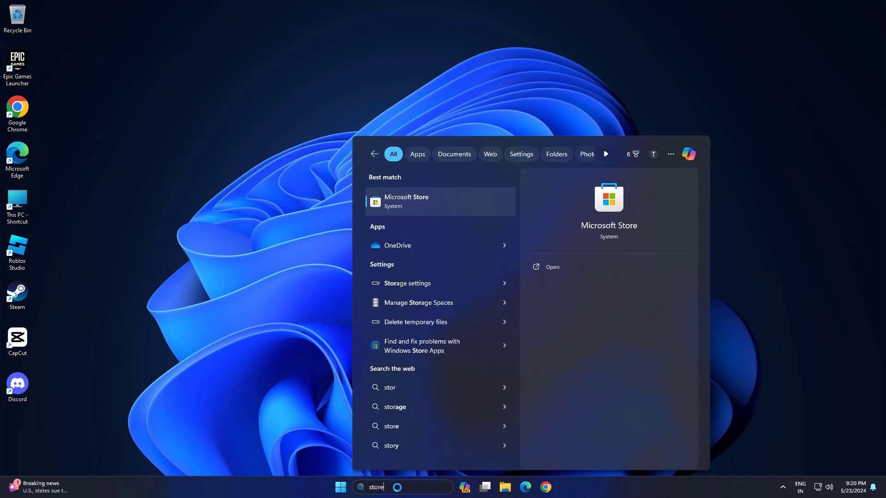
right_click(432, 198)
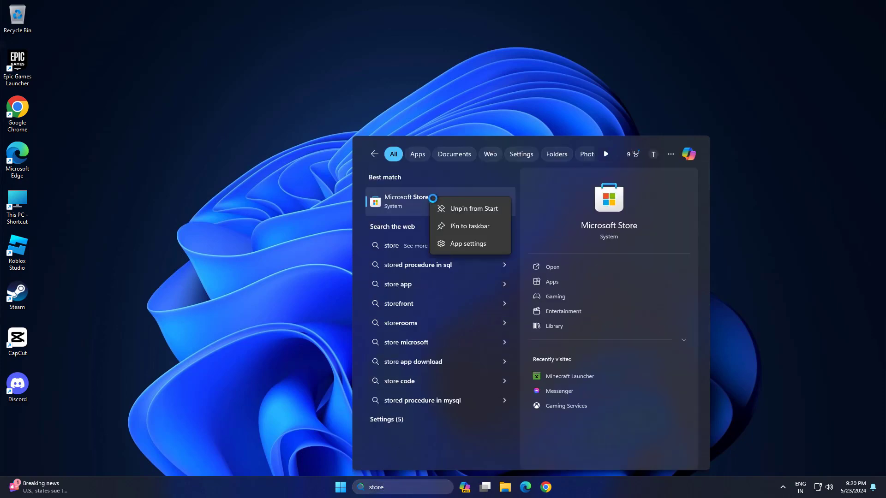
click(459, 243)
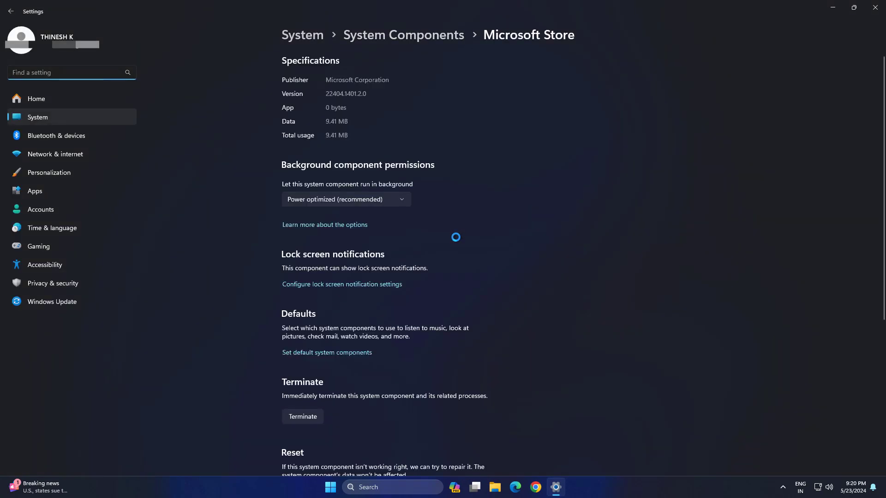
Terminate and repair Microsoft Store, then reset it and confirm deleting its data.
scroll(433, 238, down, 5)
click(303, 177)
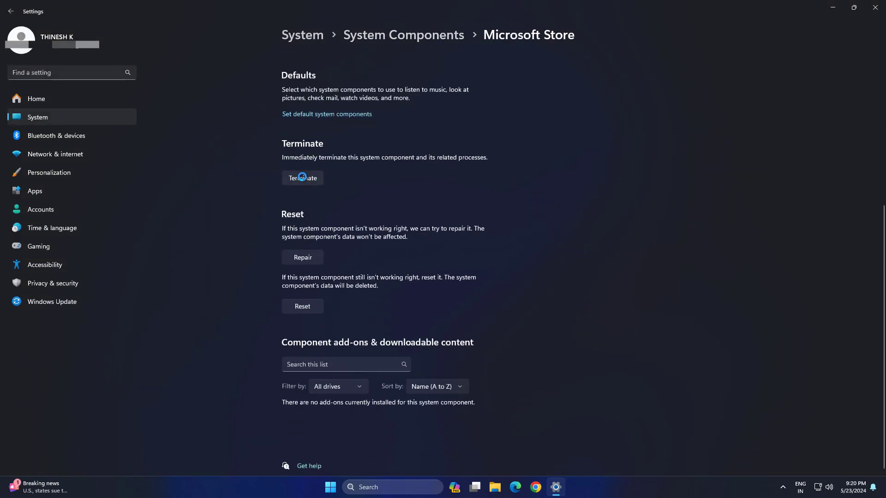
click(304, 256)
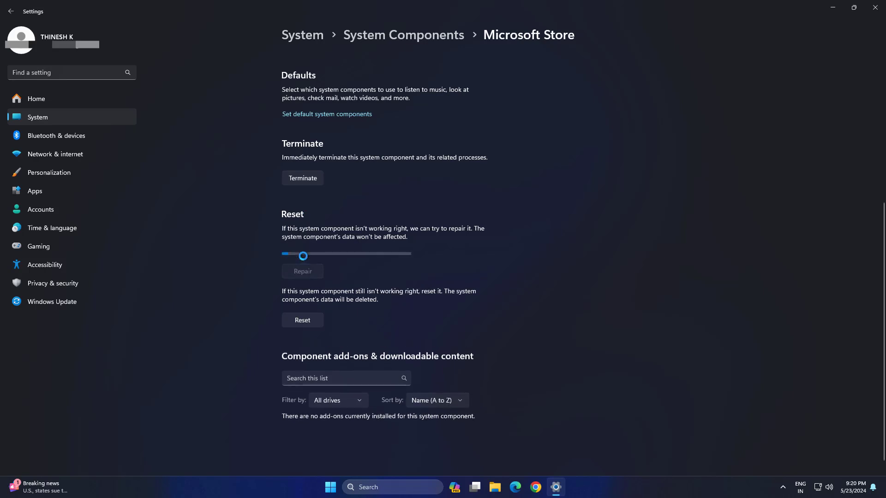
click(314, 319)
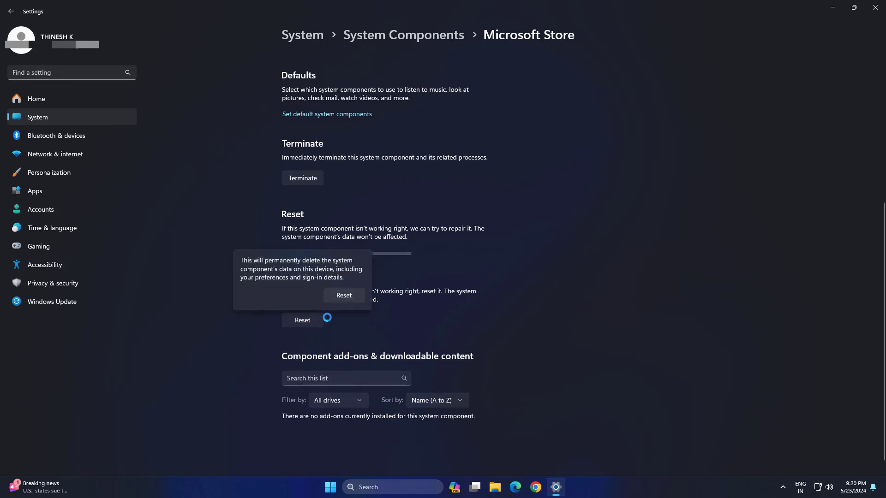
click(344, 295)
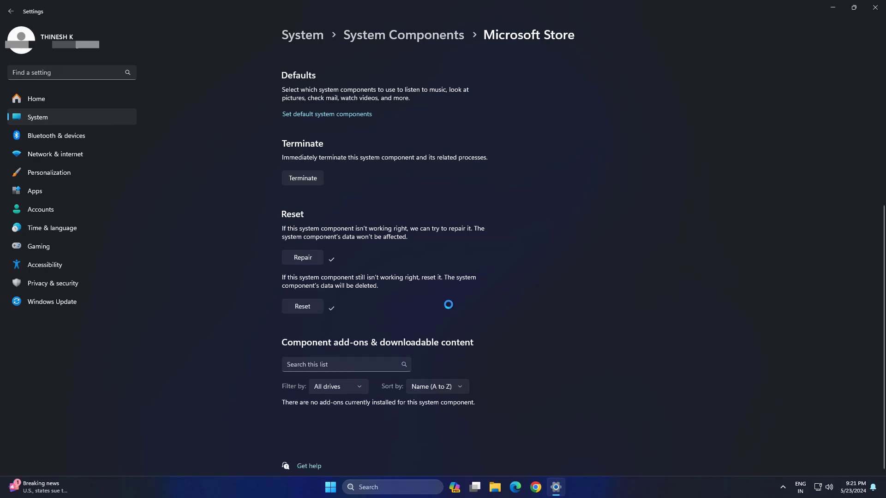
Close Settings and run the wsreset command as administrator.
click(875, 8)
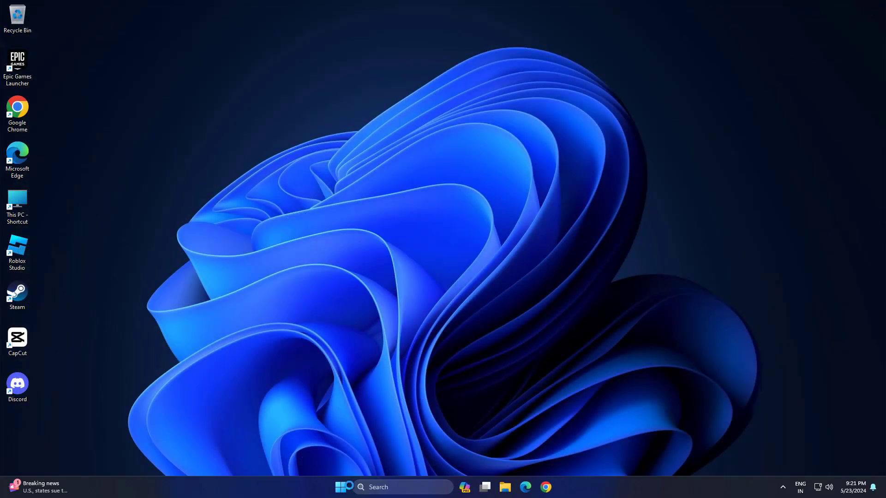
click(391, 487)
text(wsr)
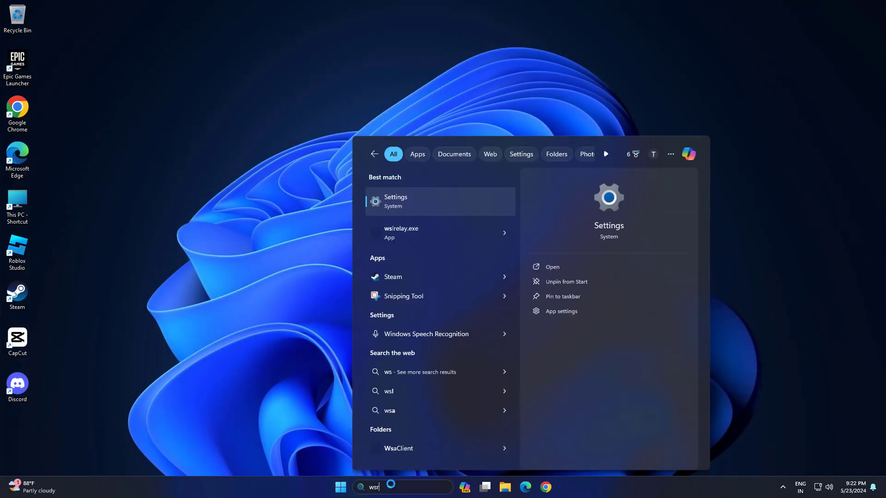
text(esettttt)
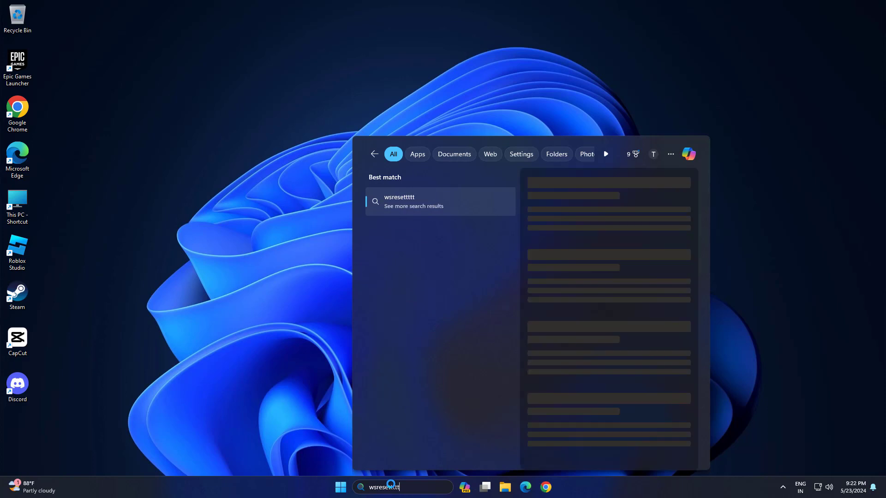
key(BackSpace)
key(BackSpace)
key(BackSpace)
key(BackSpace)
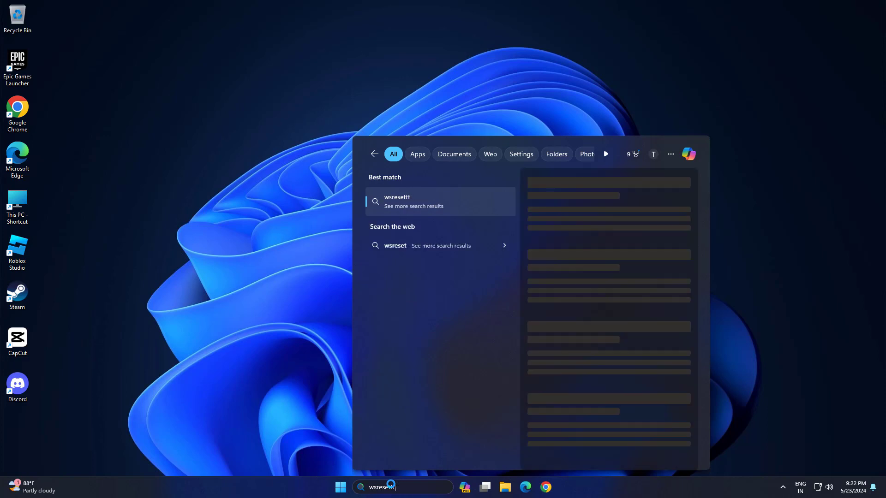
key(BackSpace)
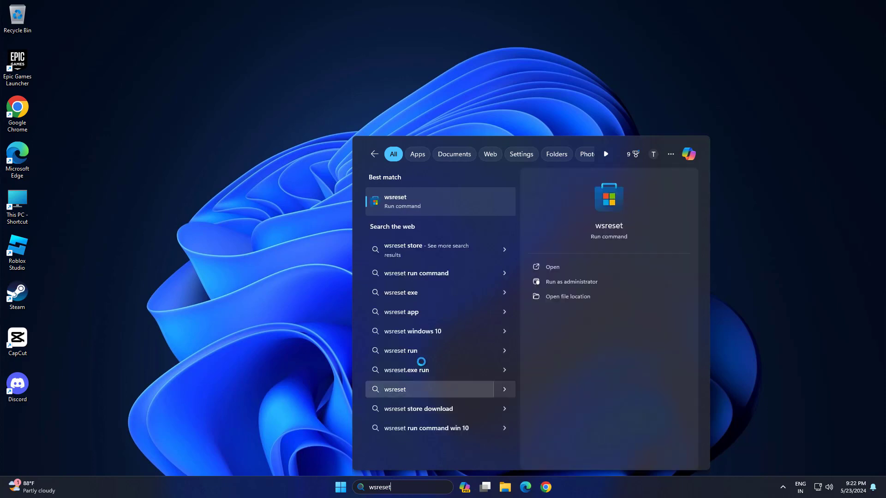
right_click(406, 195)
click(418, 204)
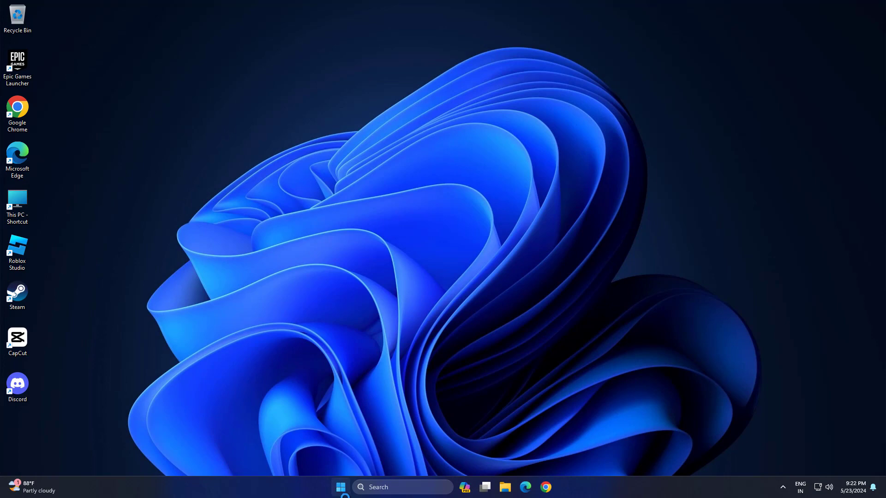
Restart the computer from the Start menu's power options.
key(super)
click(557, 455)
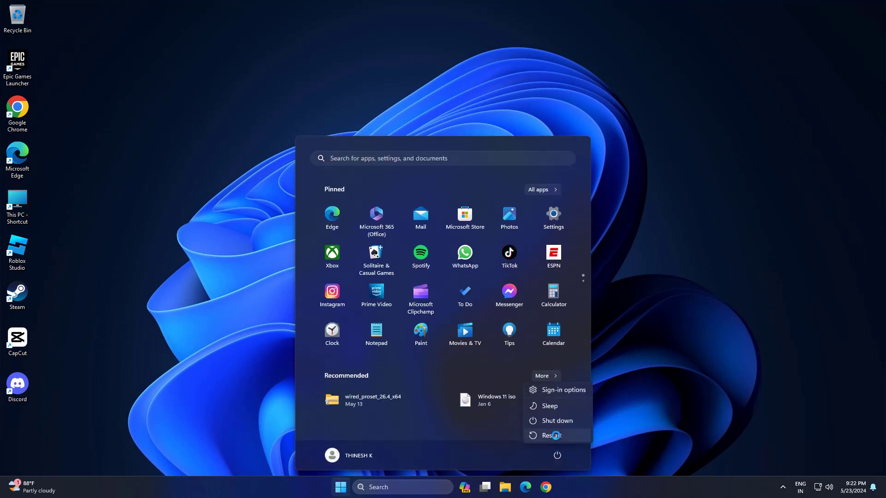
click(556, 435)
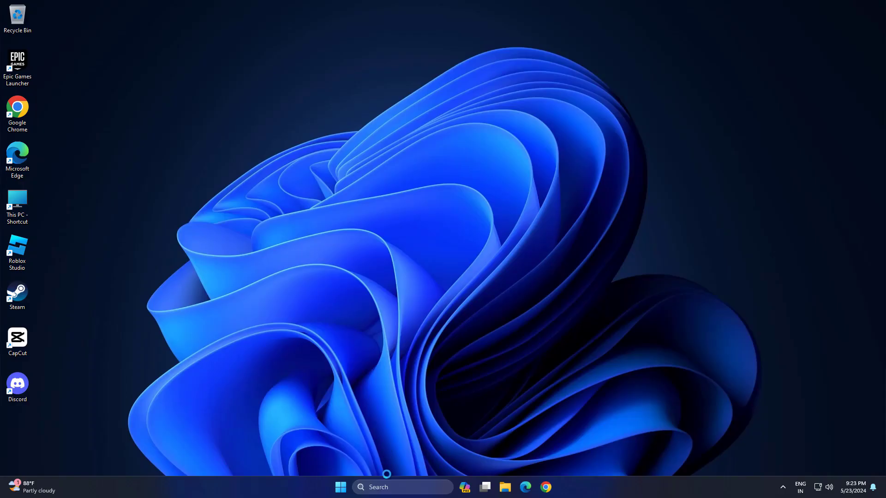
Open the Xbox app and continue into Game Pass with the existing account via LET'S PLAY.
click(388, 488)
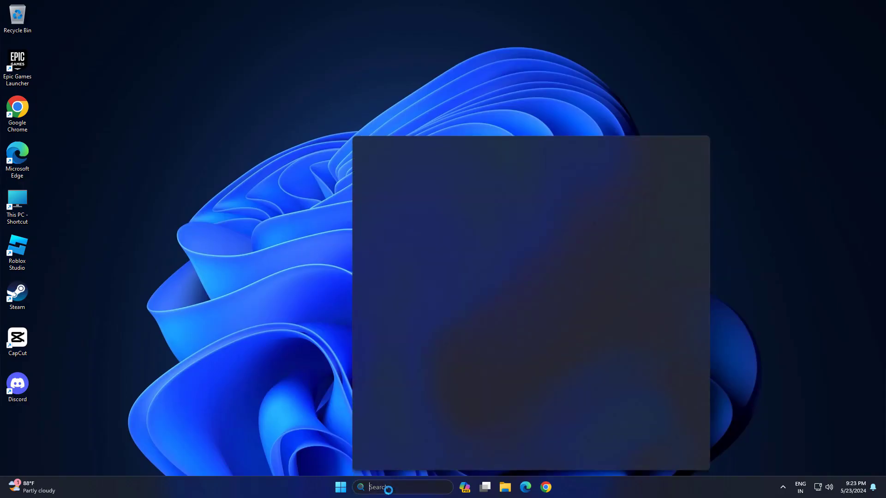
text(xbox)
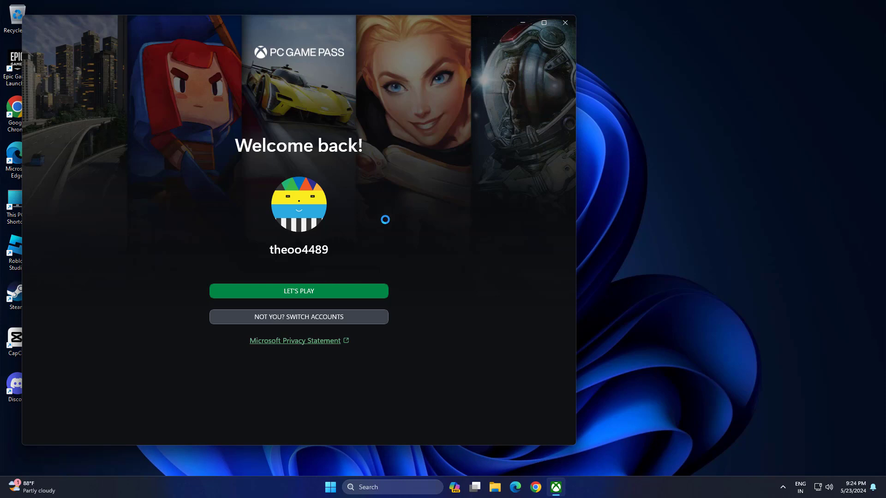
click(307, 291)
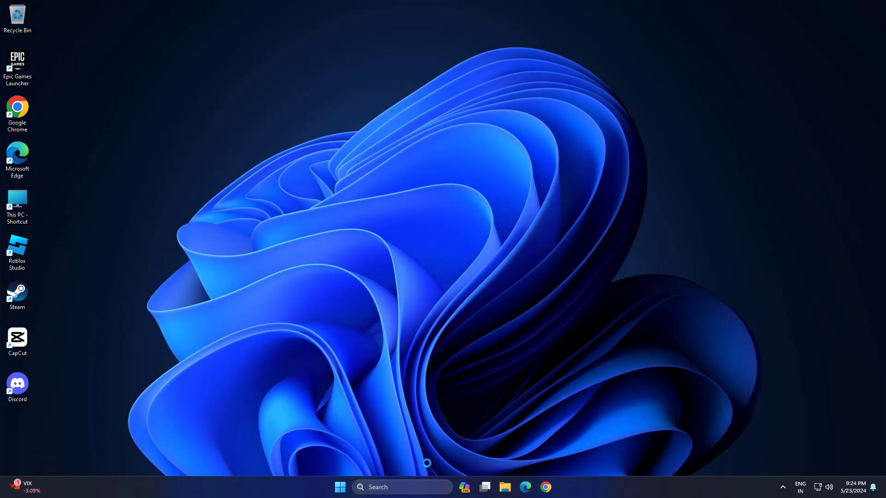
click(408, 487)
text(sto)
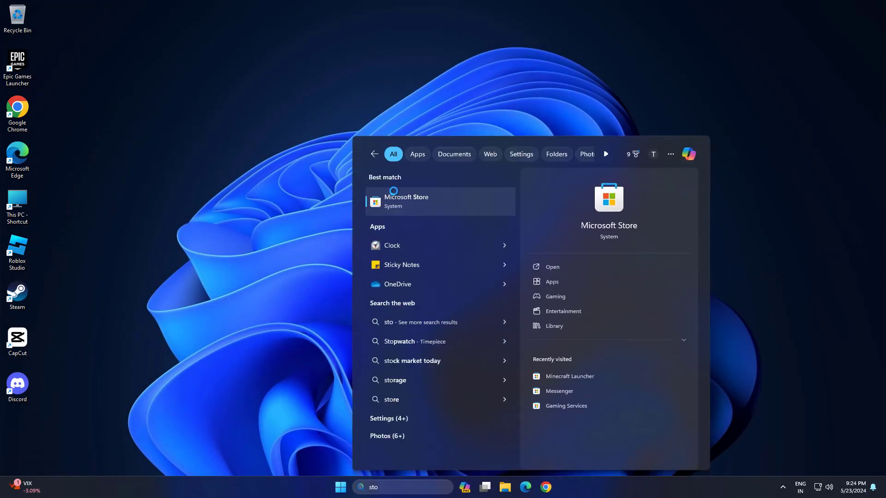
click(393, 191)
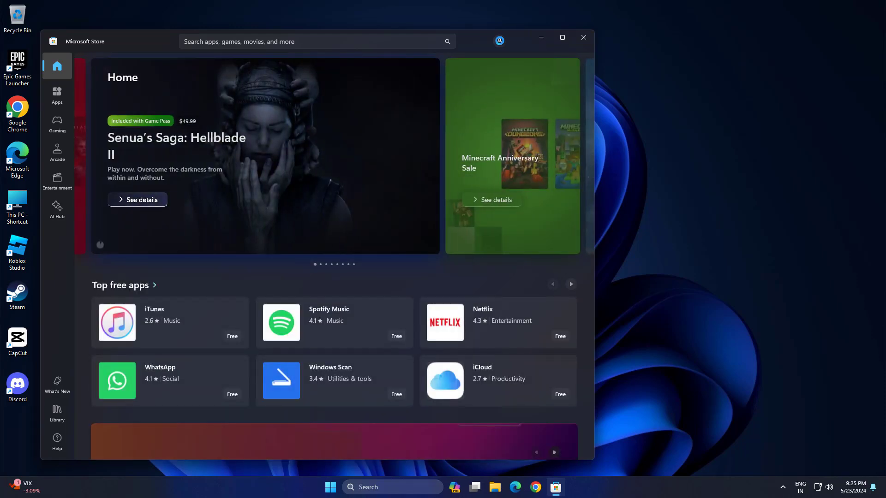
click(499, 41)
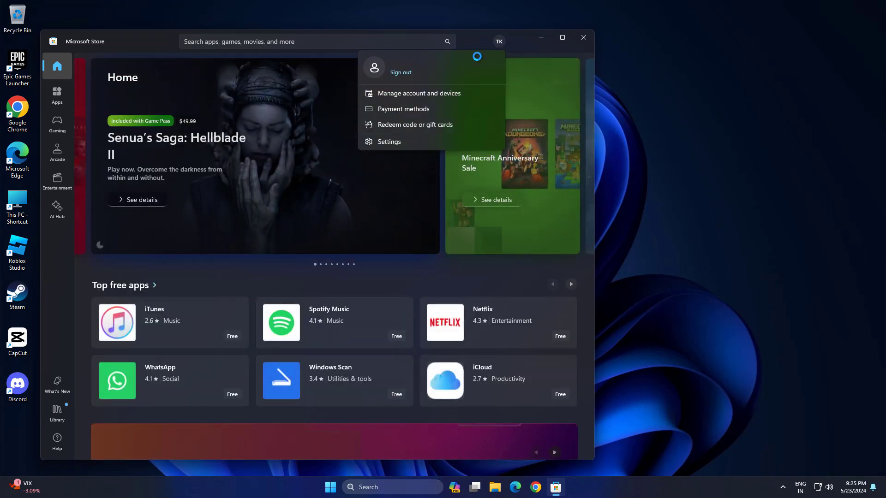
click(653, 87)
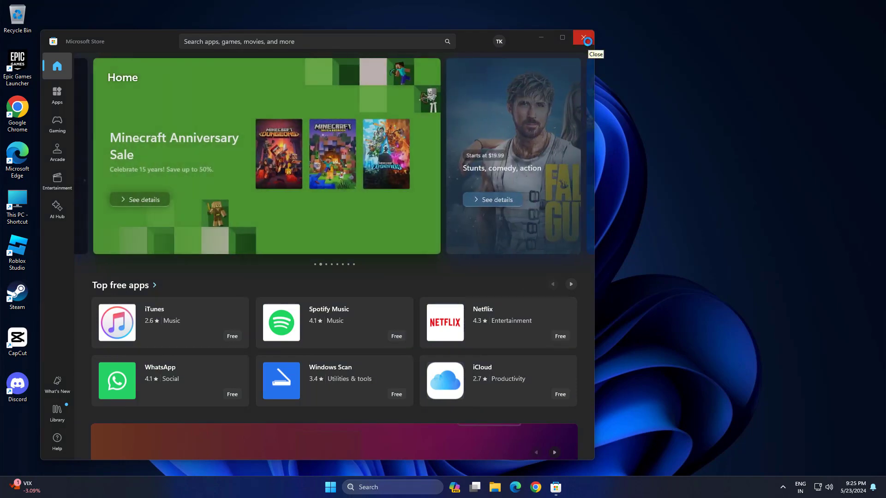
click(588, 41)
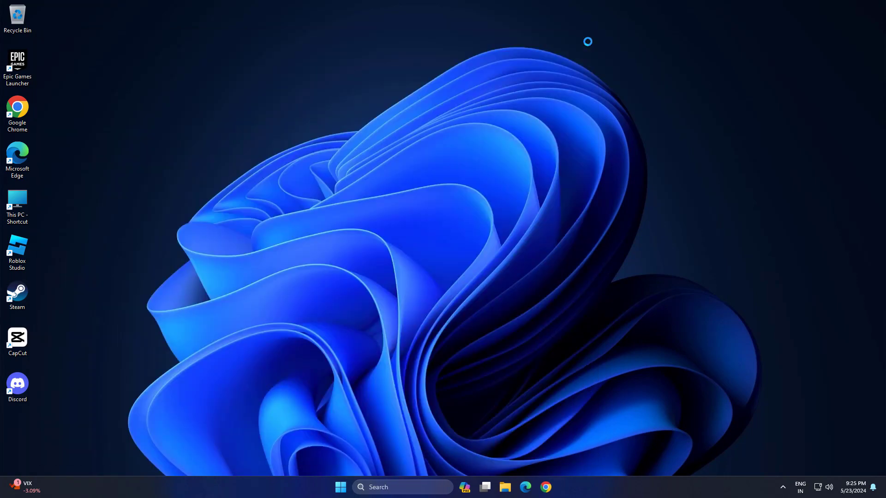